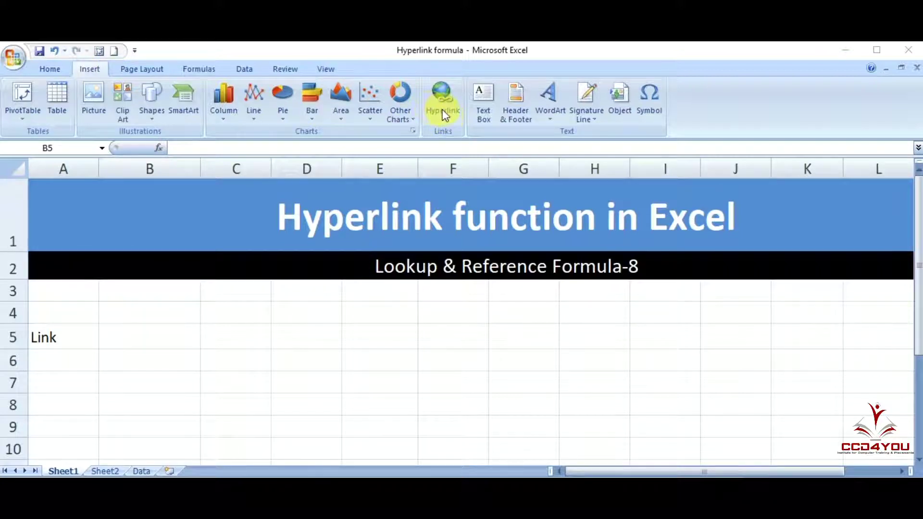
Select cell B5, cancel a stray Open dialog, and bring up Insert Hyperlink for B5
click(169, 342)
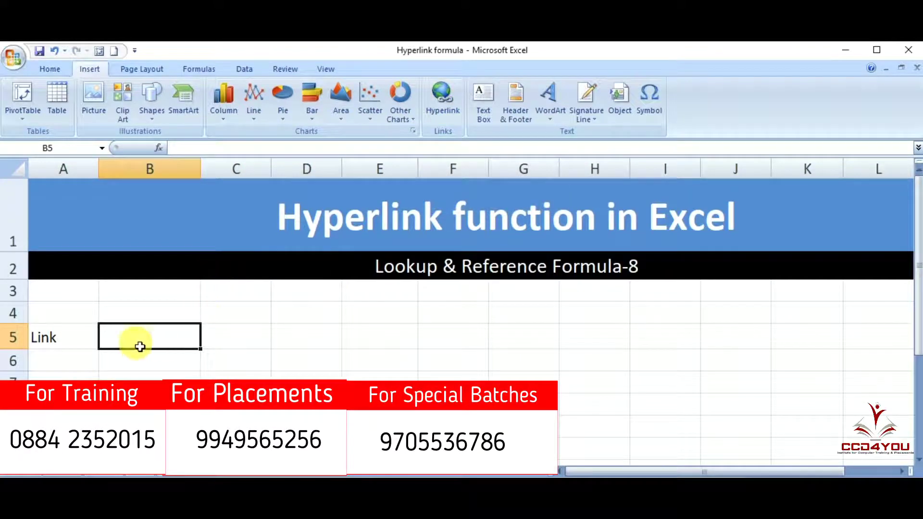
click(14, 65)
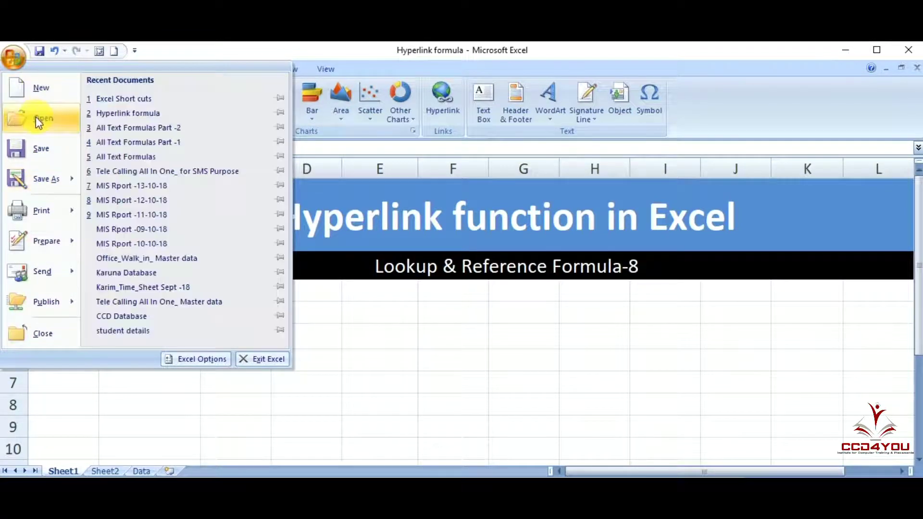
click(36, 117)
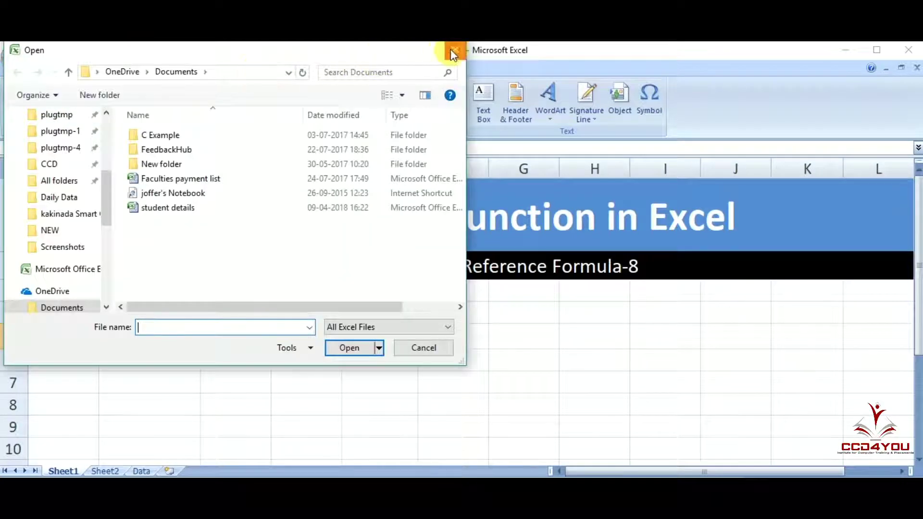
click(455, 50)
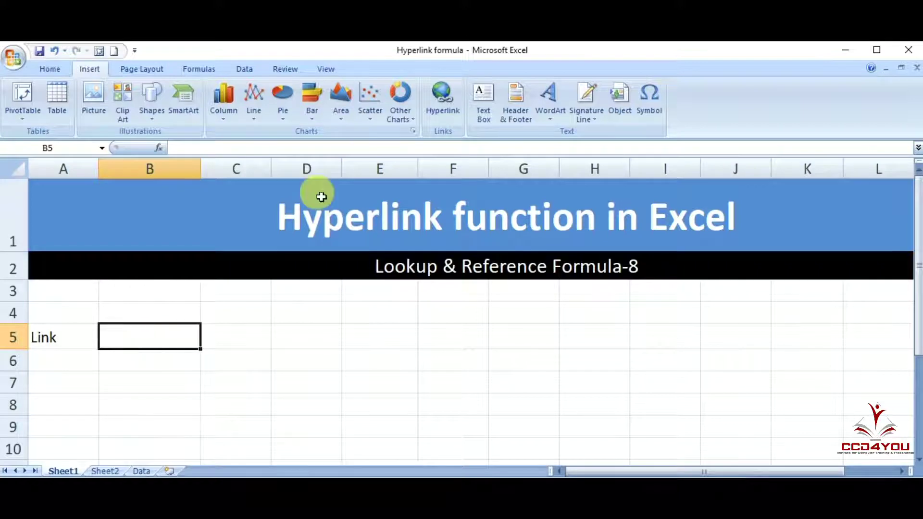
click(442, 106)
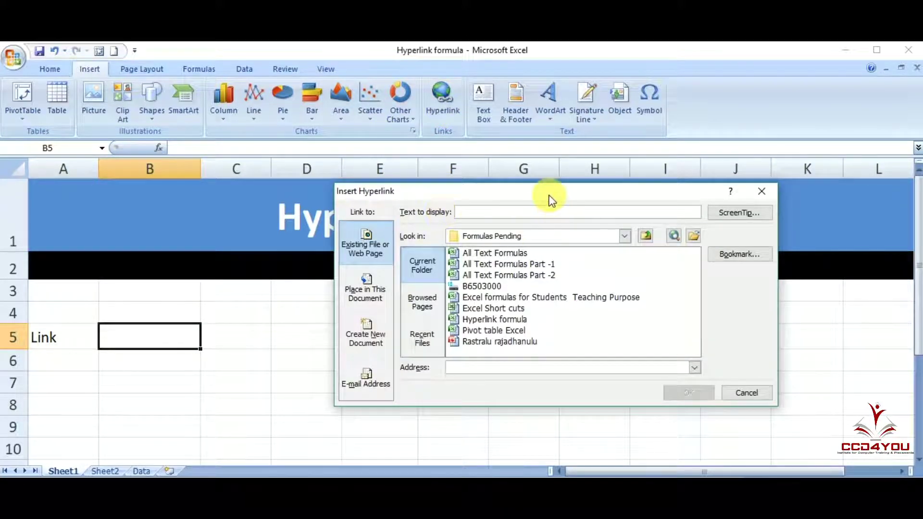
Link B5 to 'Excel Short cuts' from the Formulas Pending folder, then follow the link
drag(549, 198, 451, 172)
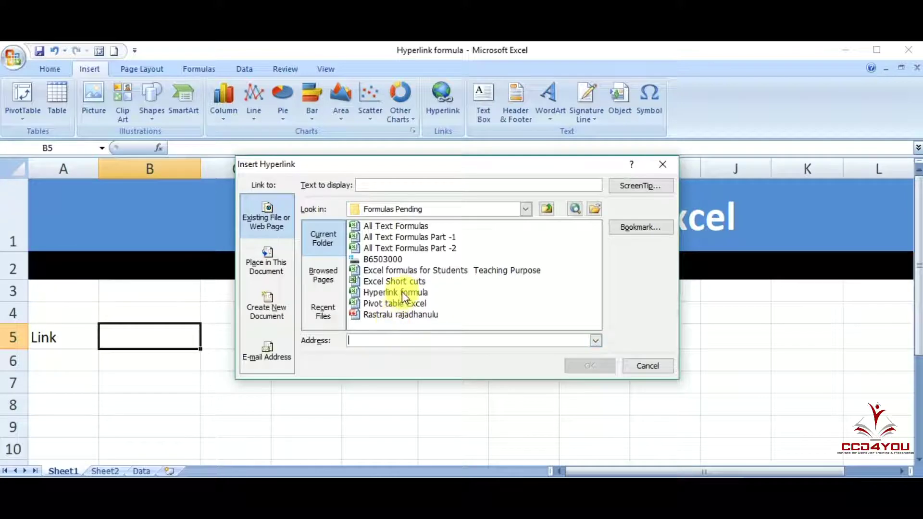
click(397, 339)
click(393, 283)
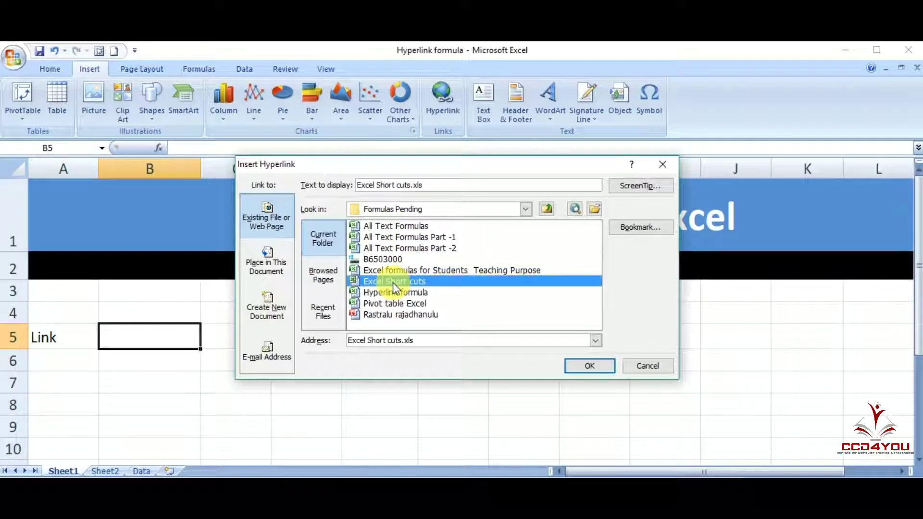
click(591, 366)
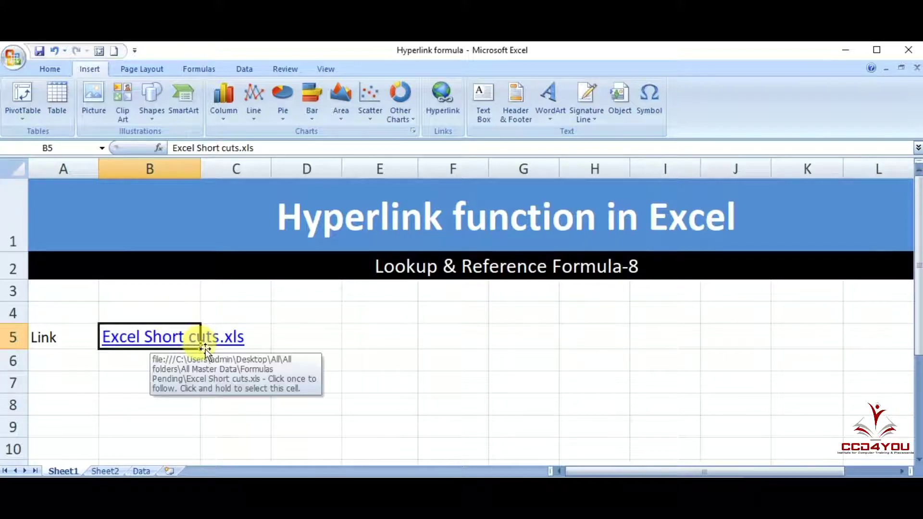
click(121, 339)
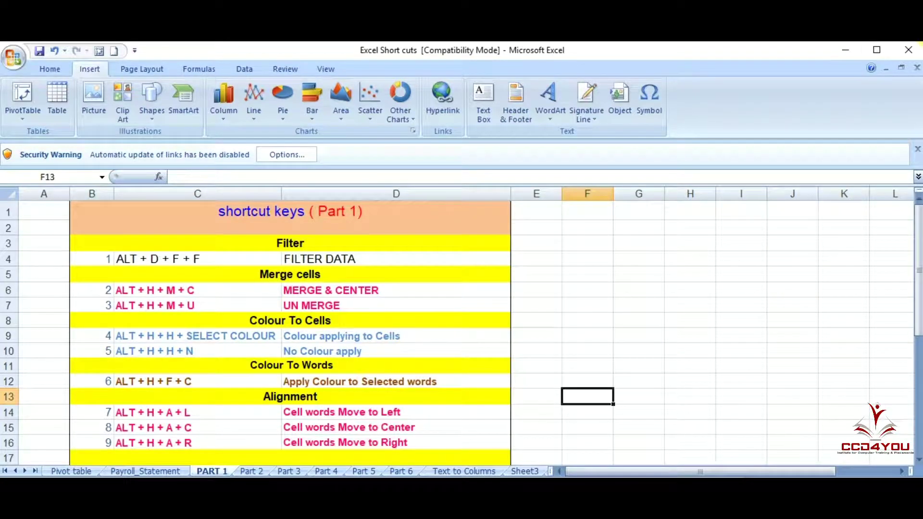
Close the Excel Short cuts workbook and select cell B7 in the Hyperlink formula workbook
click(910, 52)
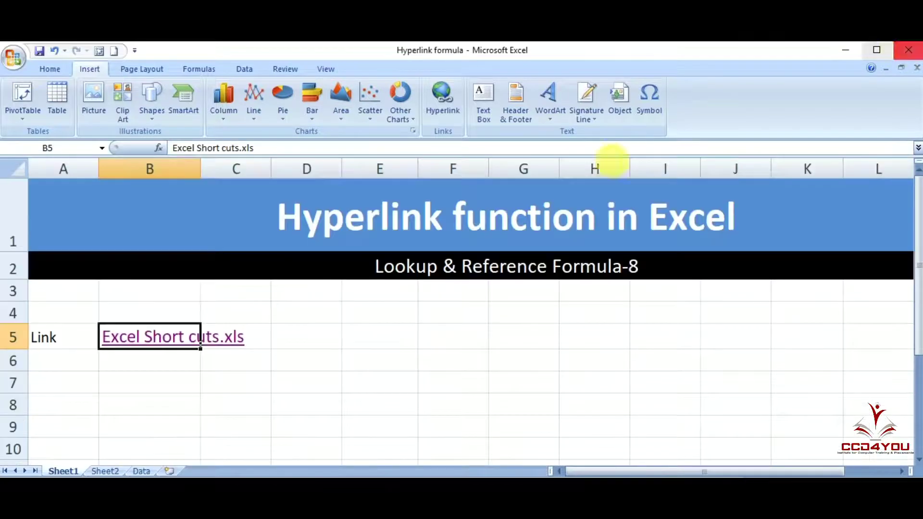
click(162, 368)
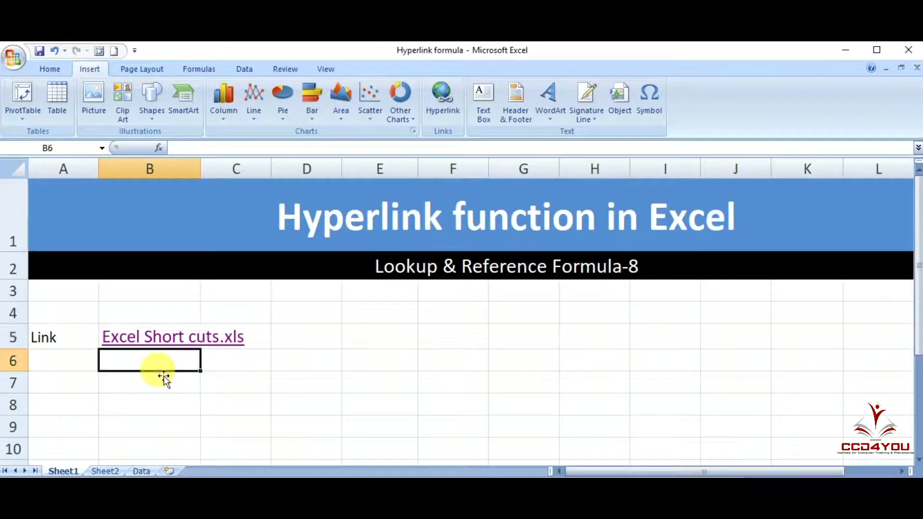
click(145, 393)
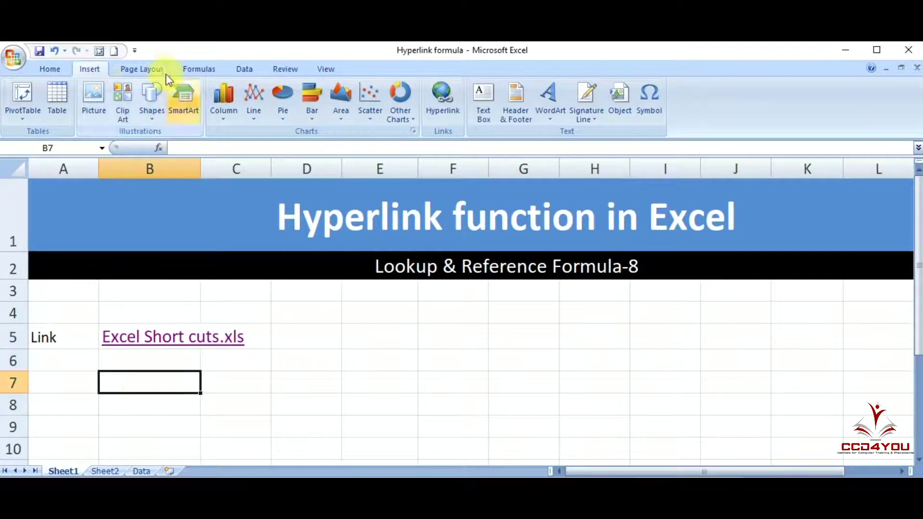
Look up HYPERLINK under Formulas > Lookup & Reference, then close the list
click(212, 74)
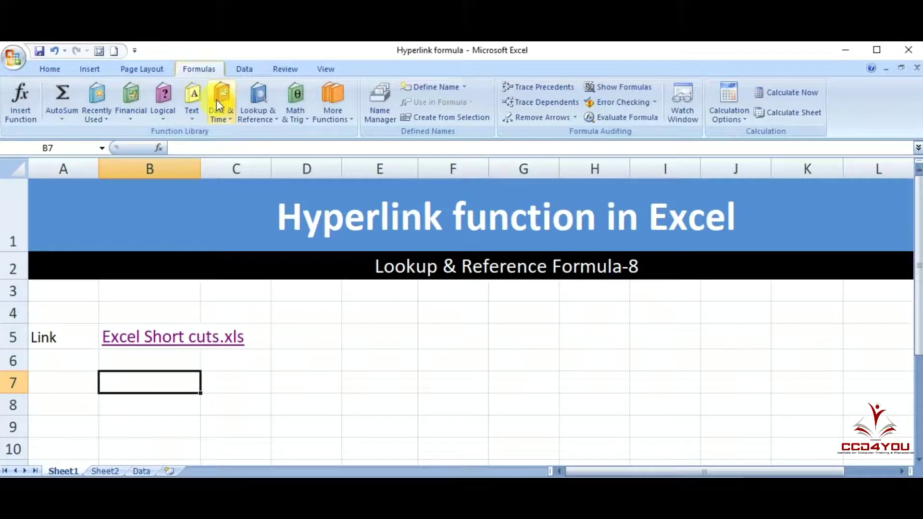
click(192, 101)
click(266, 103)
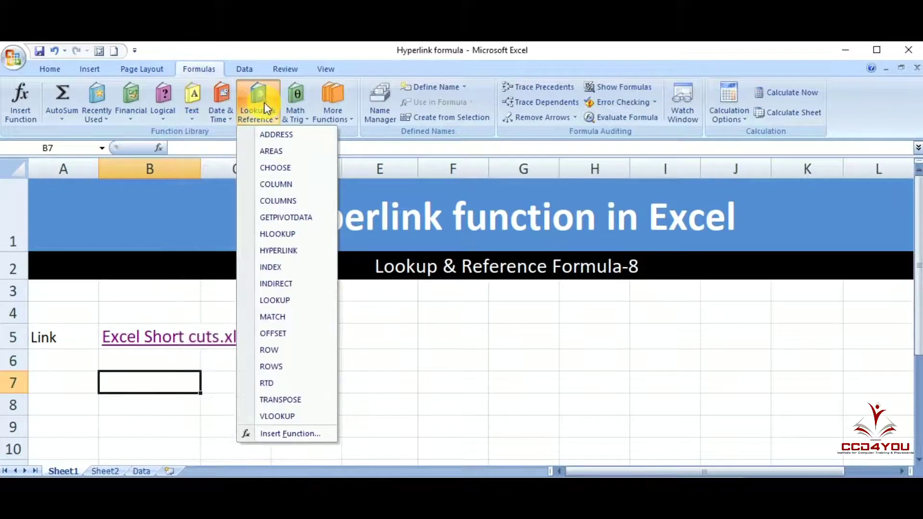
mouse_move(279, 250)
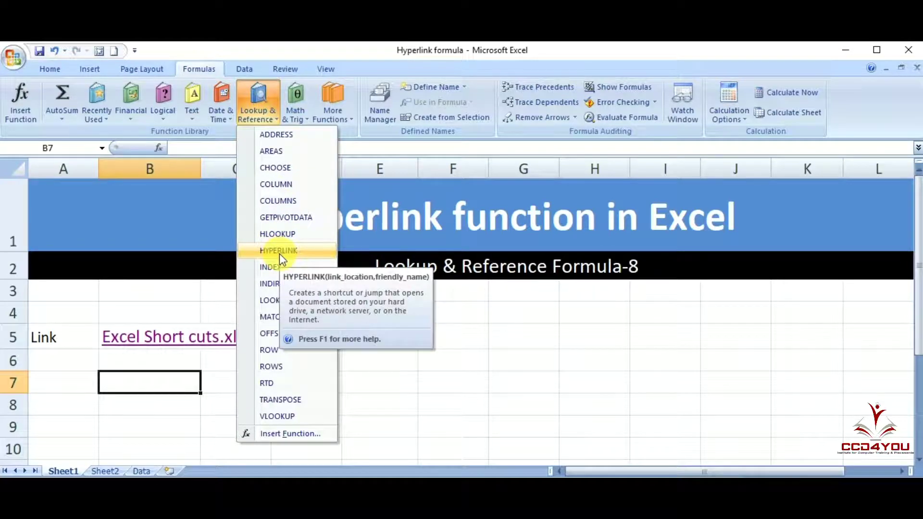
click(154, 385)
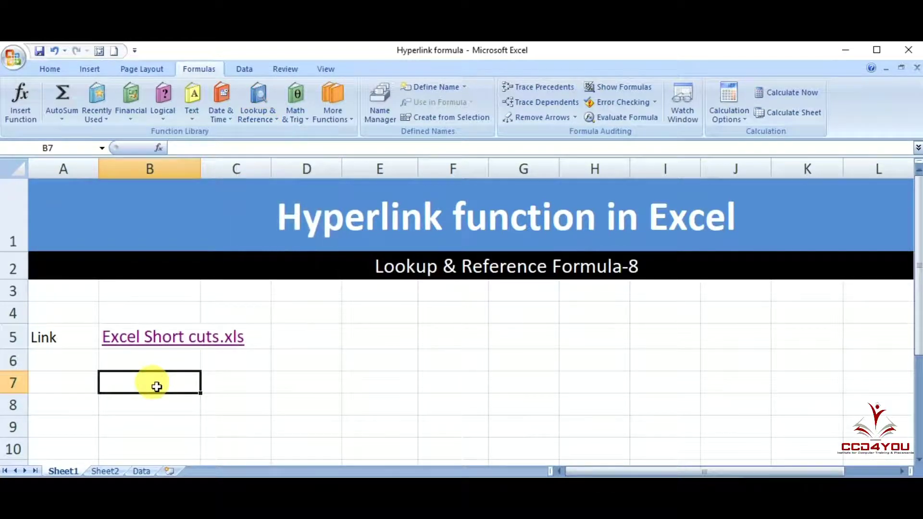
Enter =HYPERLINK(Data!A1) in B7, picking A1 on the Data sheet as the target
text(=)
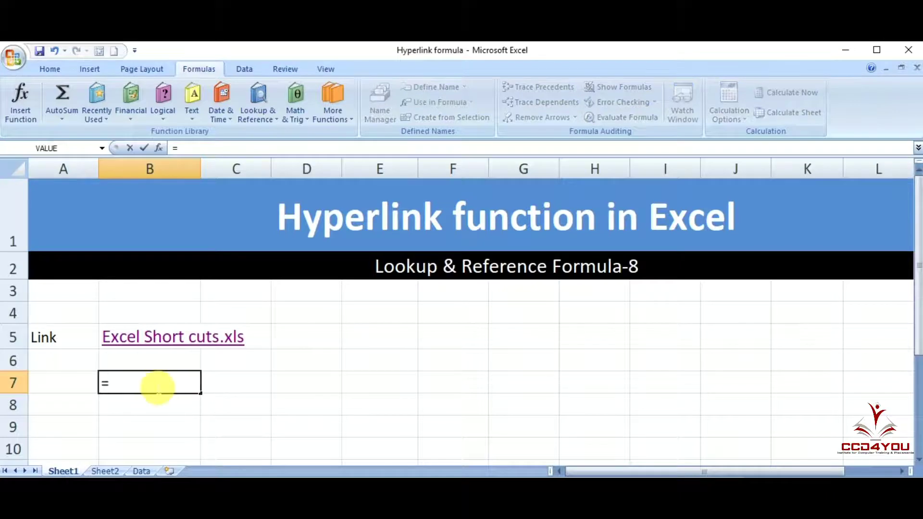
text(hyperlink()
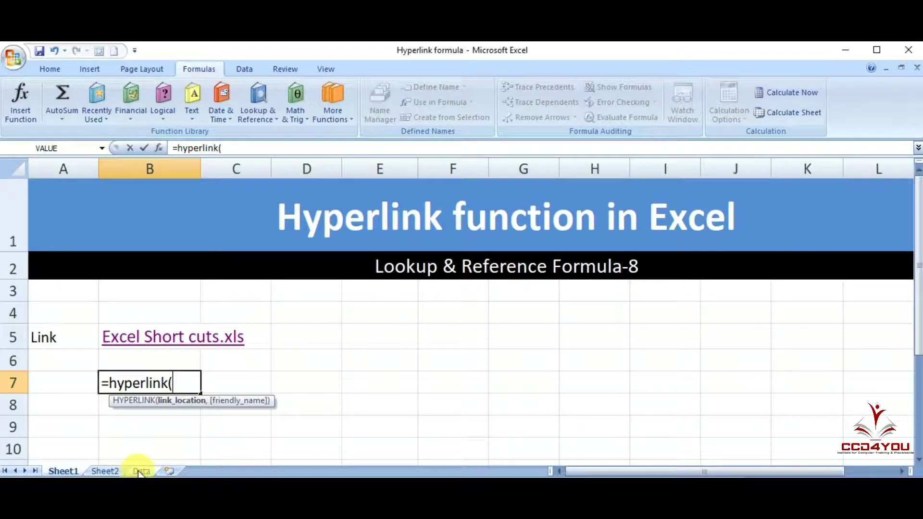
click(139, 473)
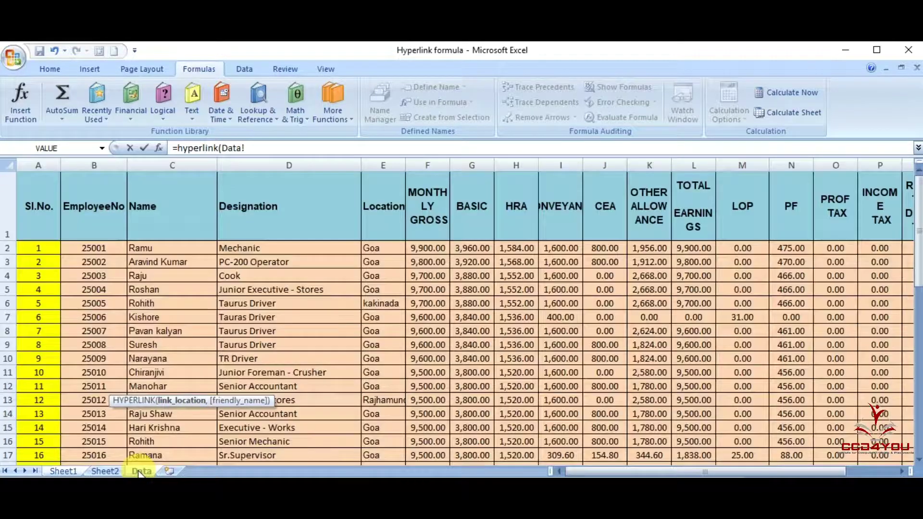
click(45, 192)
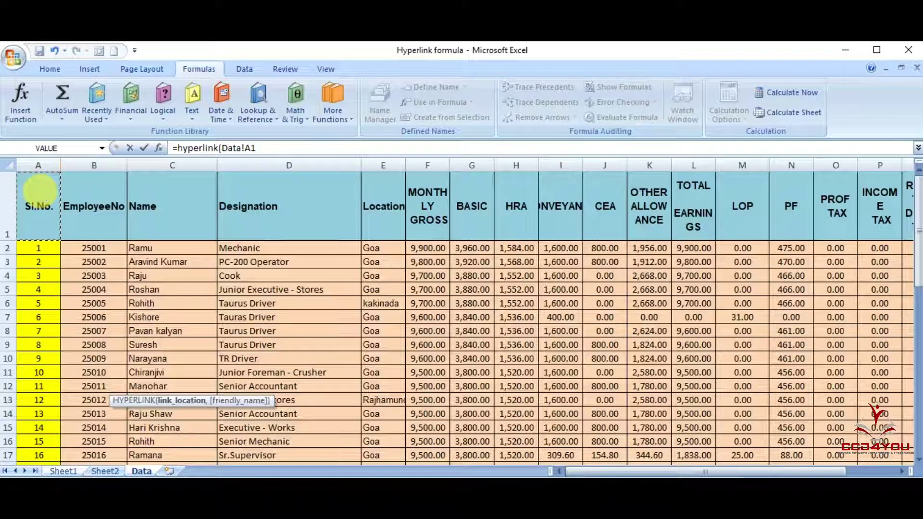
text())
key(Return)
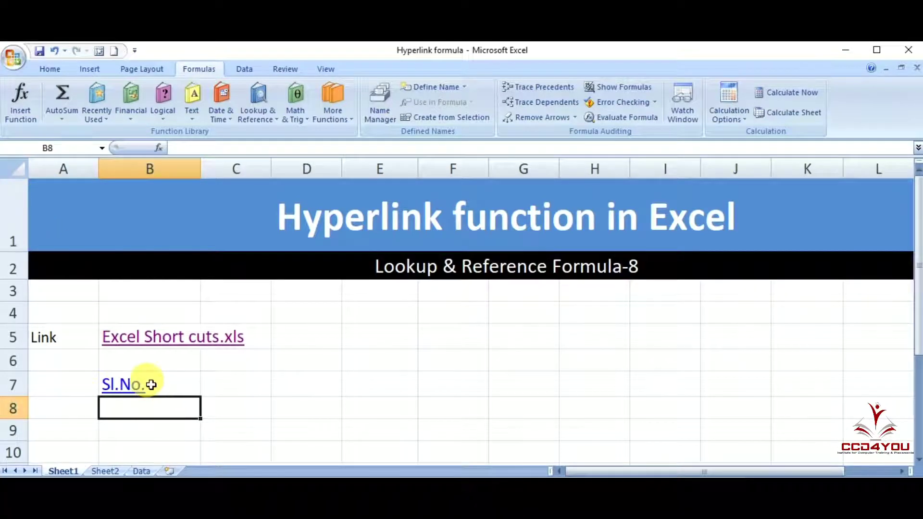
Test the Sl.No. link in B7, accept the warning, and dismiss the cannot-open-file error
click(136, 387)
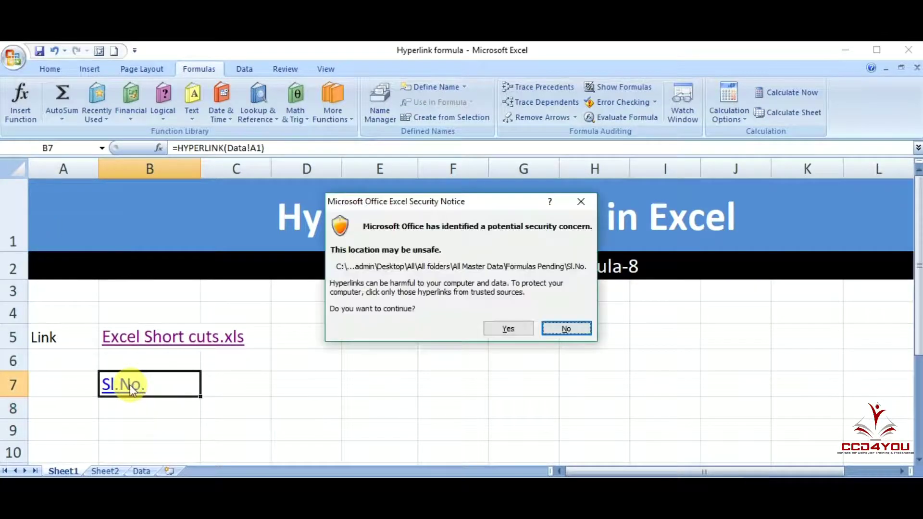
click(522, 330)
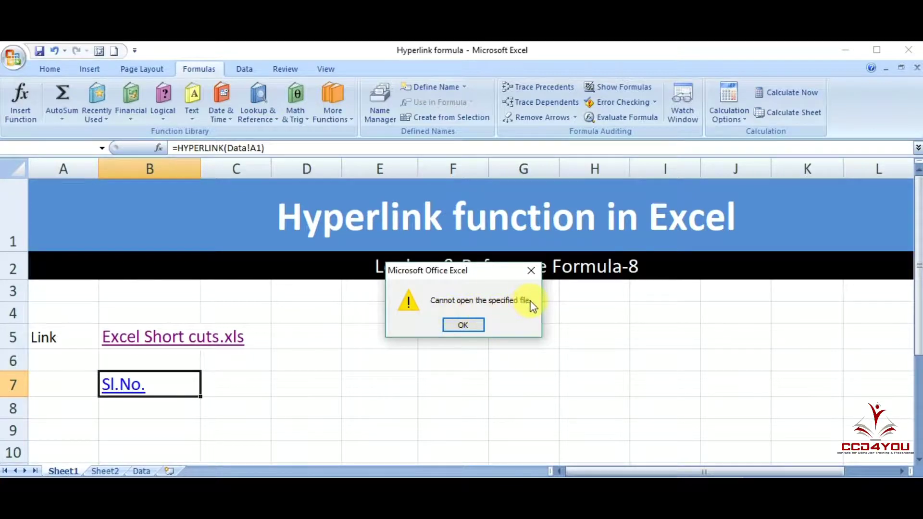
click(461, 325)
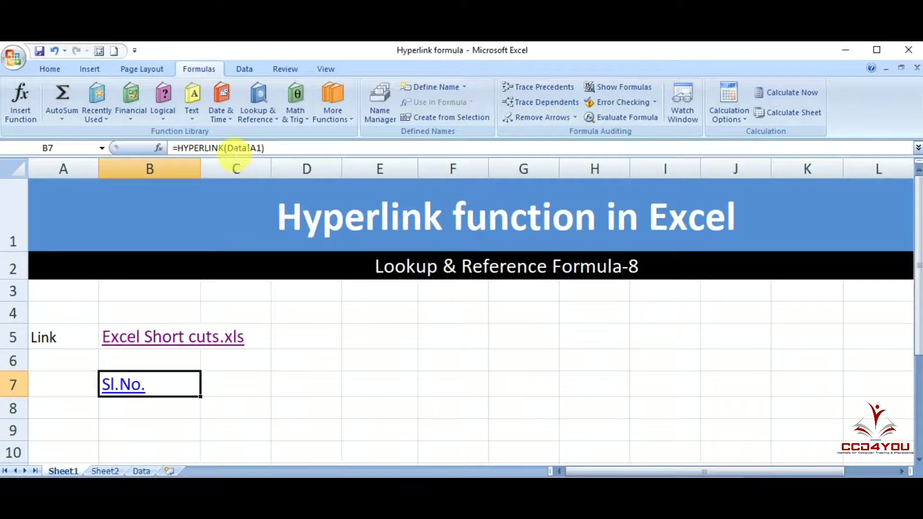
Change B7 to =HYPERLINK("#Data!A1") and follow it to verify it reaches Data!A1
click(228, 148)
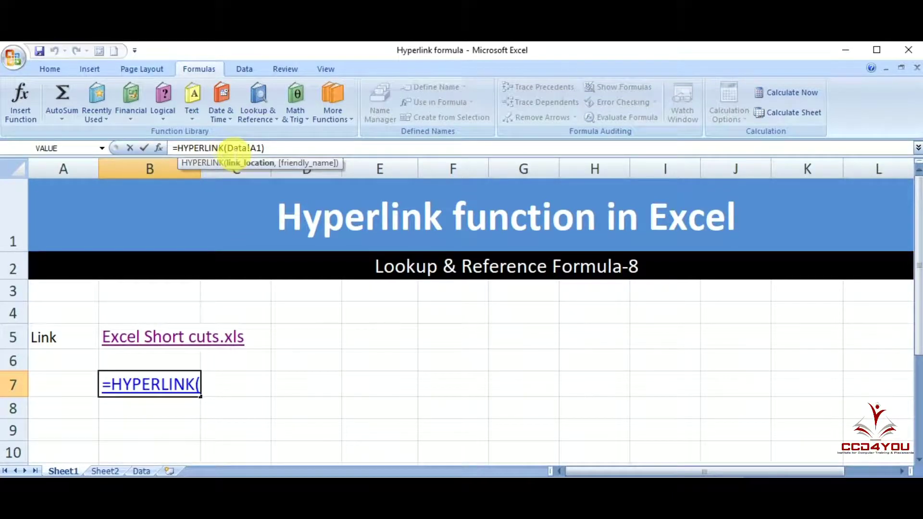
text(")
text(#)
key(Right)
key(Right)
key(Right)
key(End)
key(Left)
text(")
key(Return)
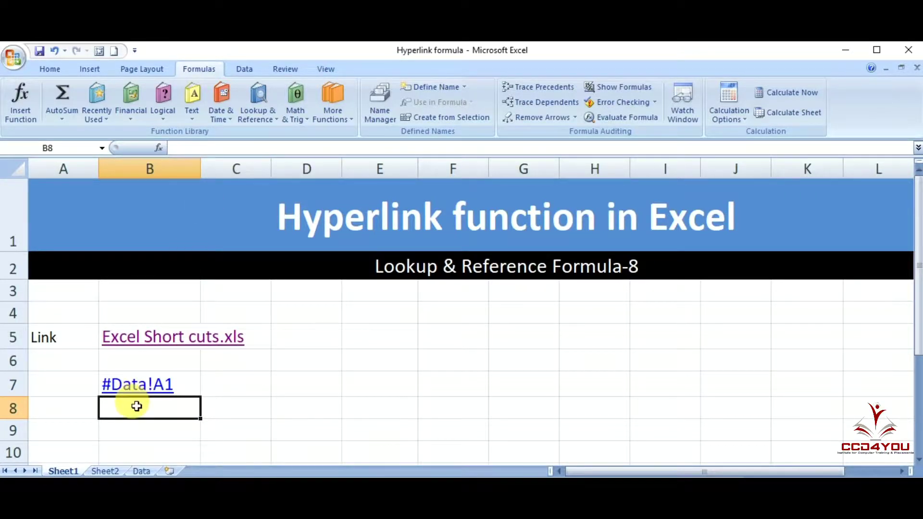
click(133, 384)
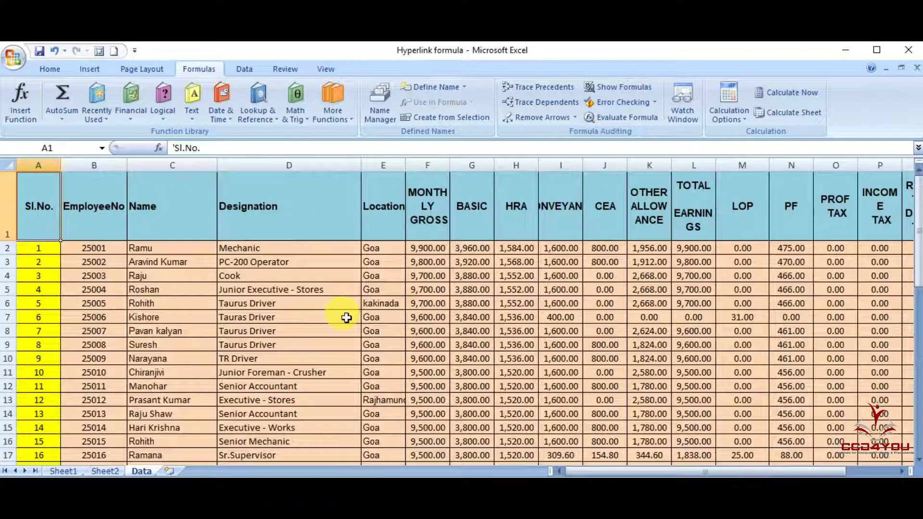
click(60, 472)
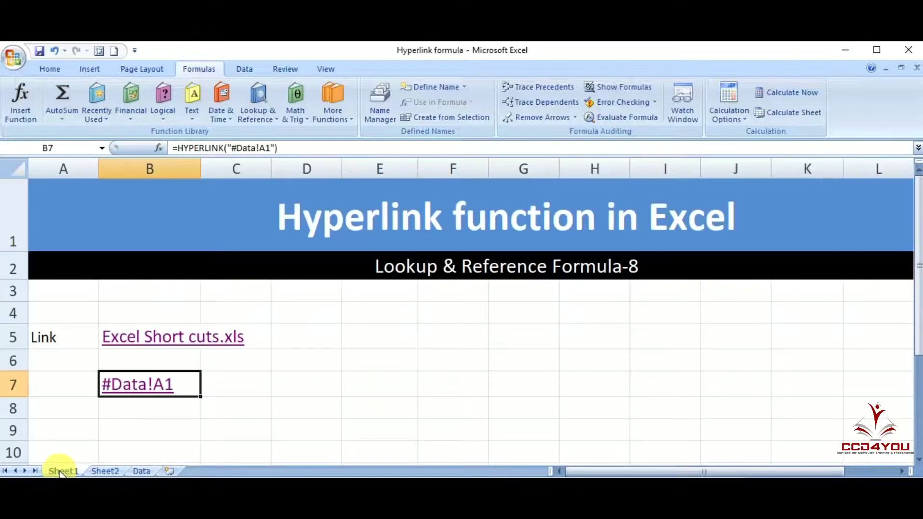
click(152, 435)
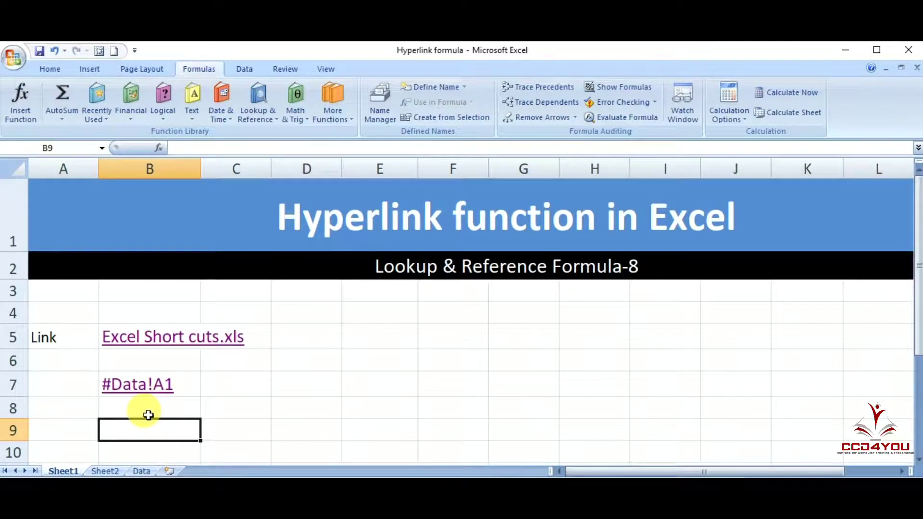
key(Up)
key(Up)
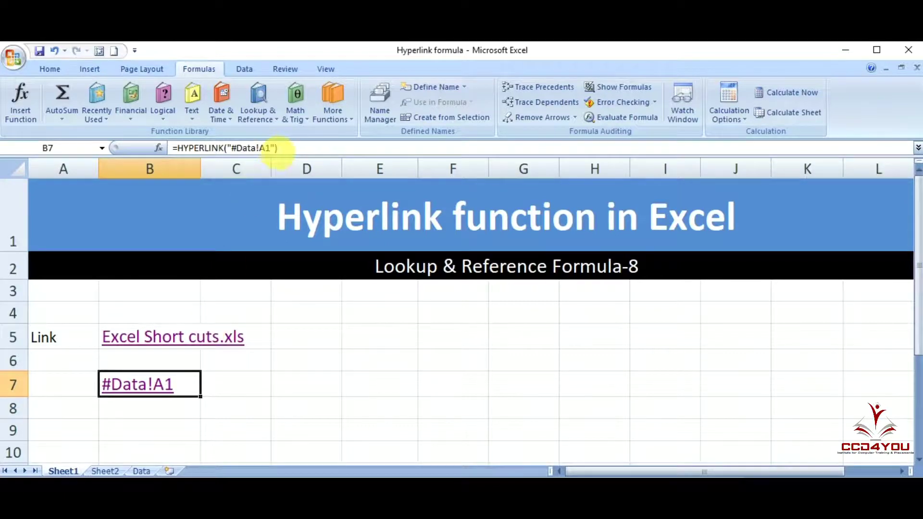
Make B7 read =HYPERLINK("#Data!A1","click here") and test the link
click(278, 149)
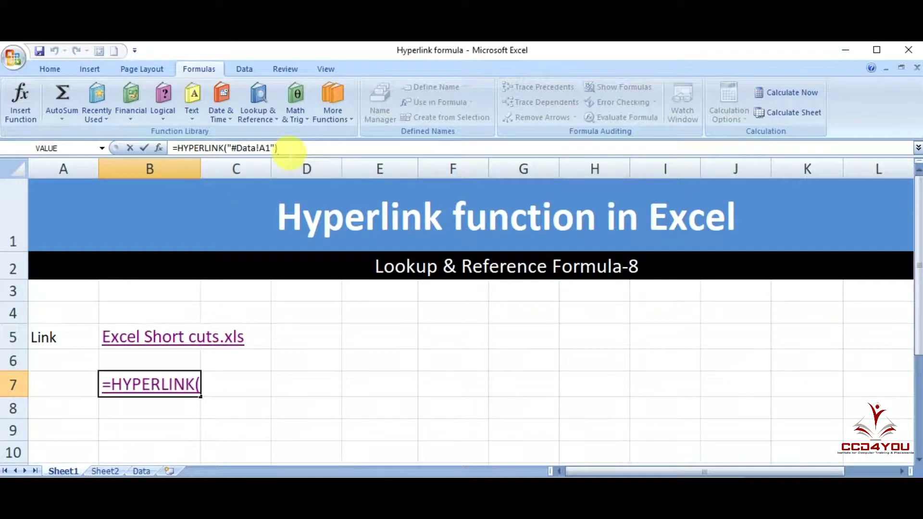
key(BackSpace)
text(,)
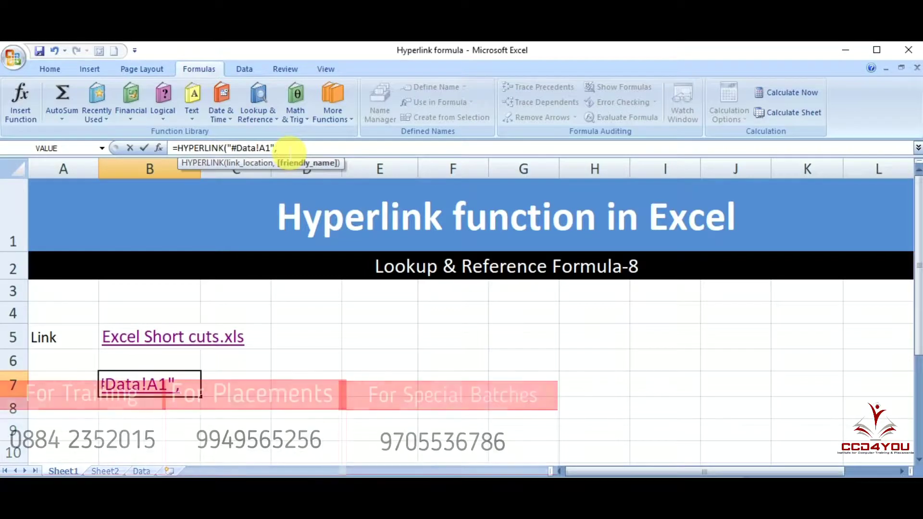
text(")
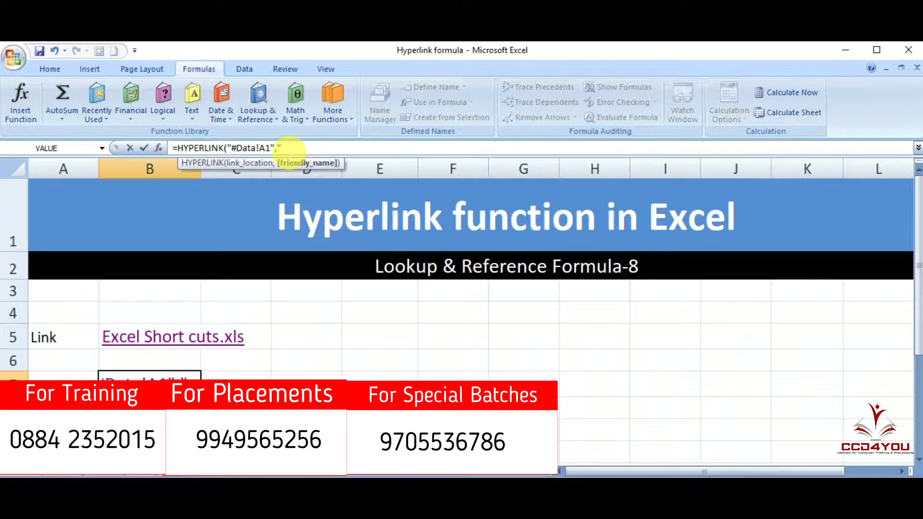
text(cli)
text(ck here")
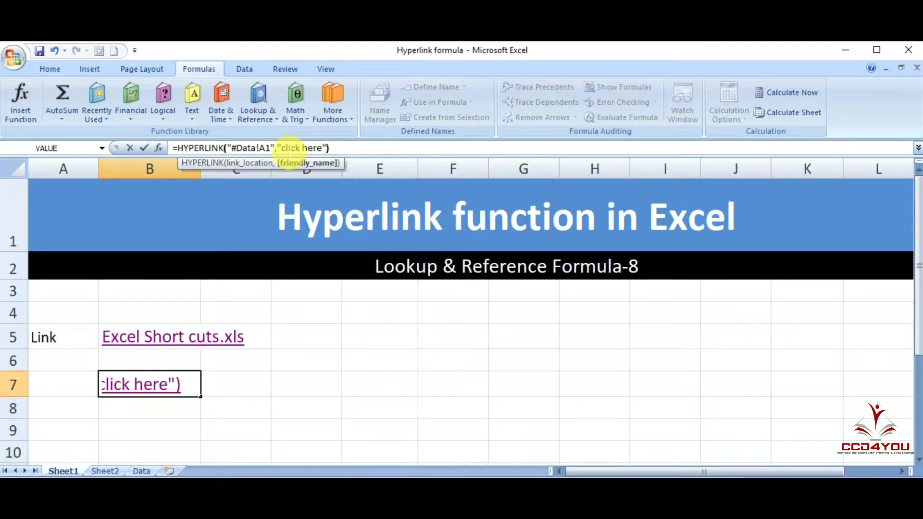
key(Return)
key(Up)
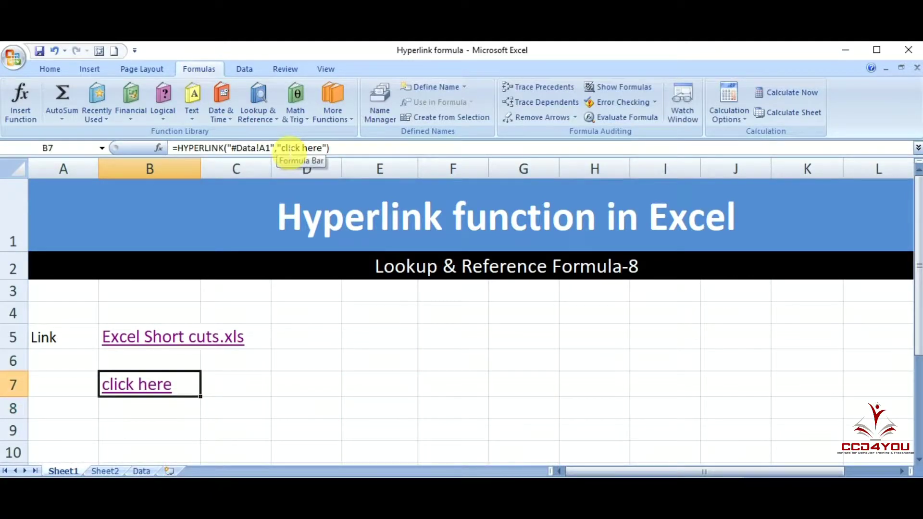
click(140, 387)
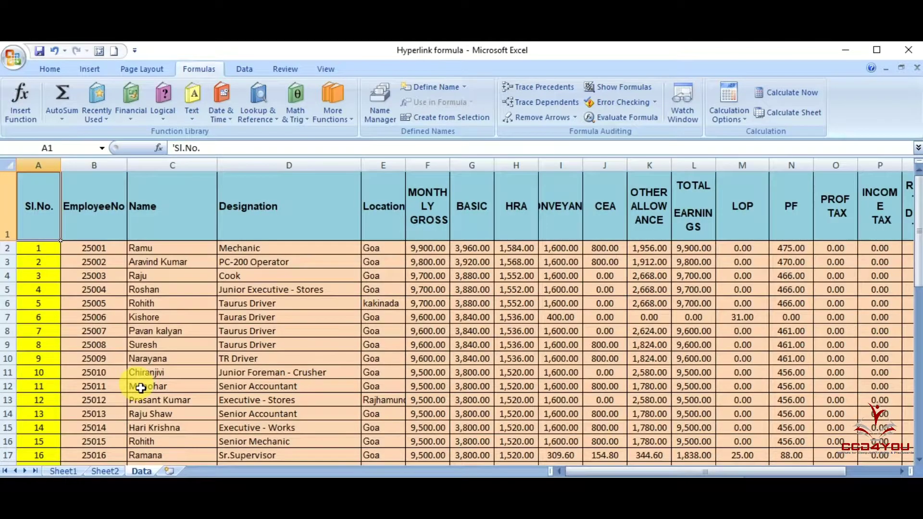
click(63, 471)
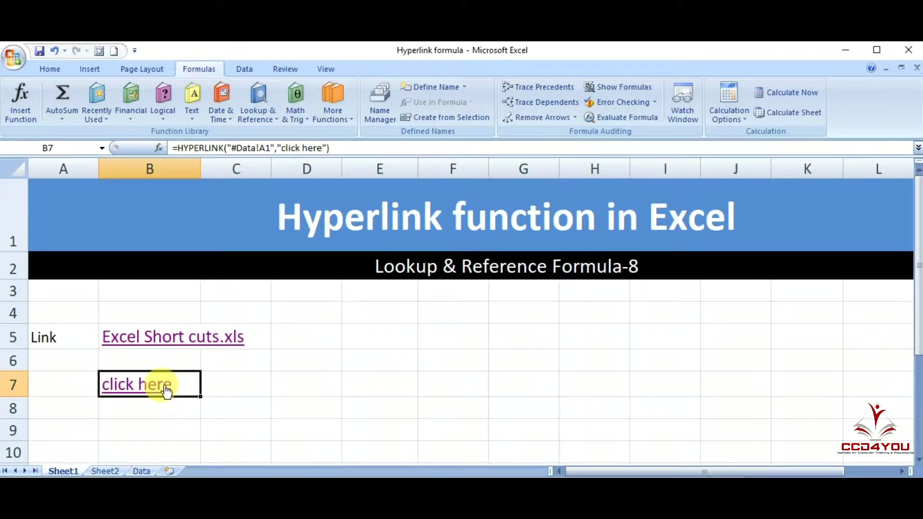
click(287, 149)
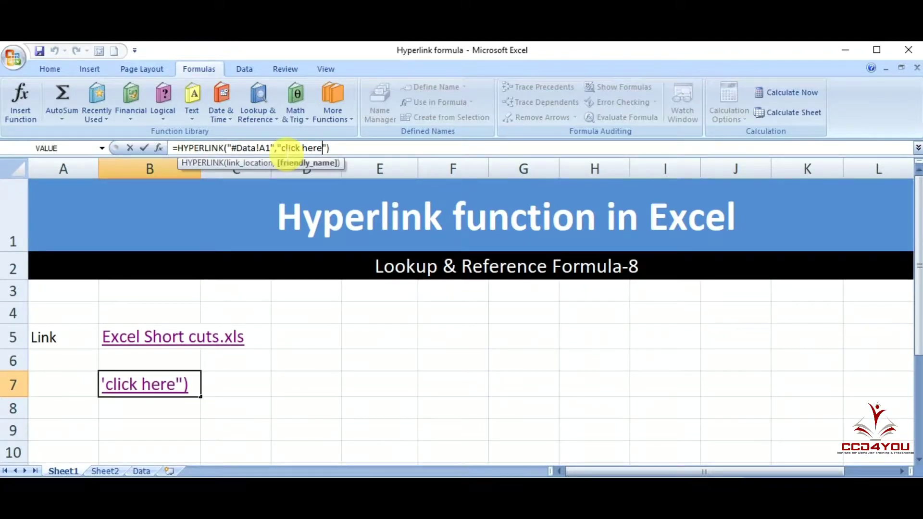
Replace the B7 label with "ccd4you", test the link to Data!A1, and return to Sheet1
key(BackSpace)
key(BackSpace)
key(BackSpace)
key(BackSpace)
key(BackSpace)
key(BackSpace)
key(BackSpace)
key(BackSpace)
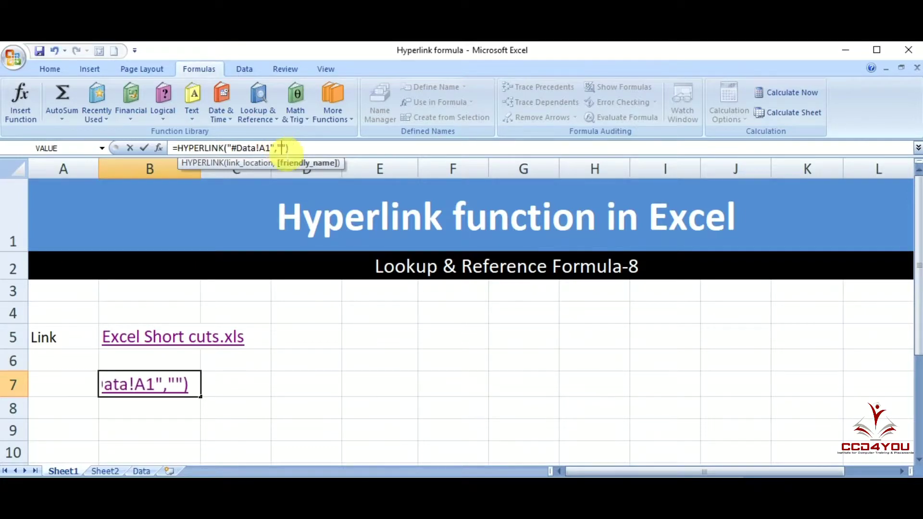
text(ccd4)
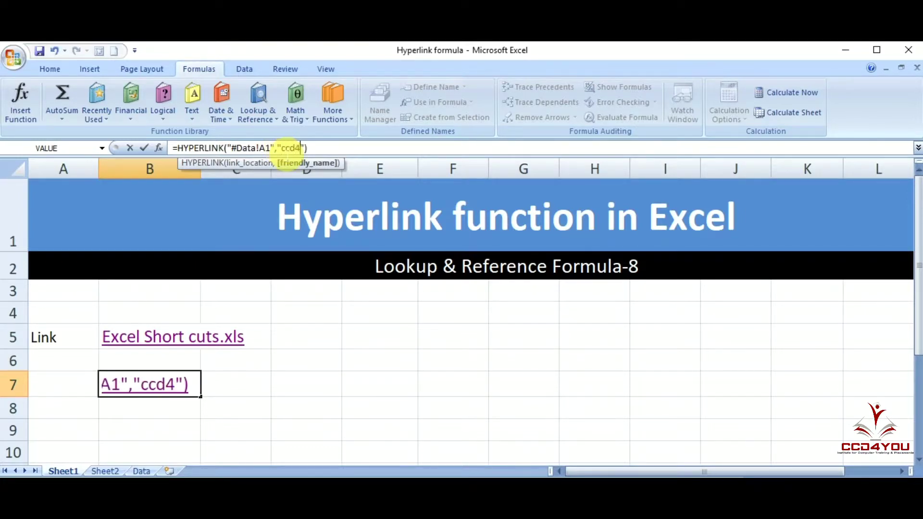
text(you)
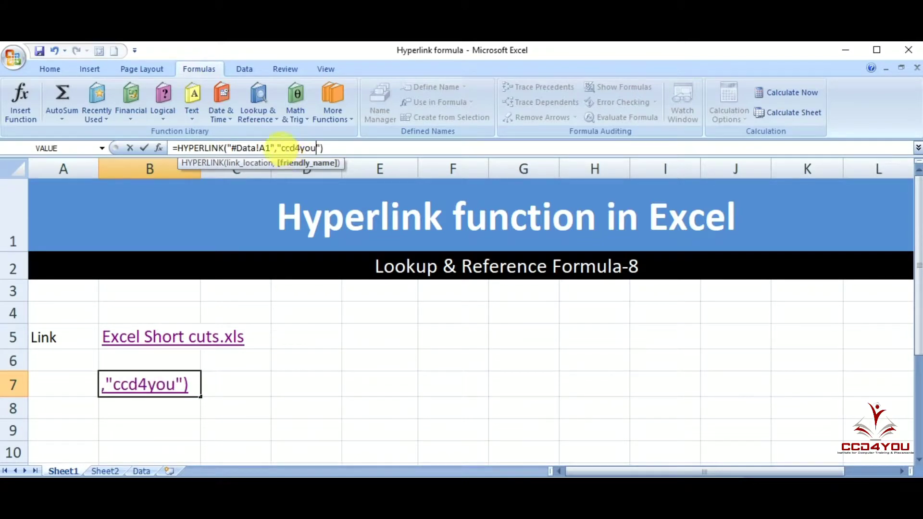
key(Return)
key(Up)
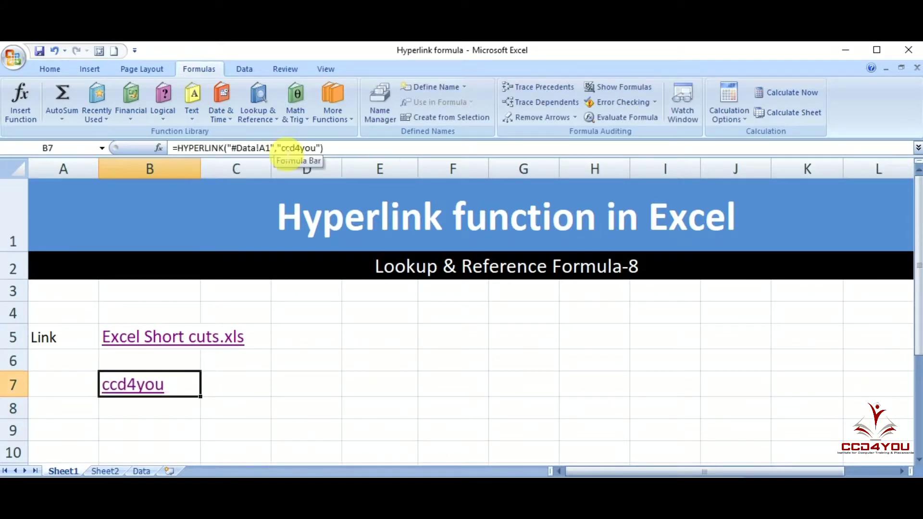
click(155, 392)
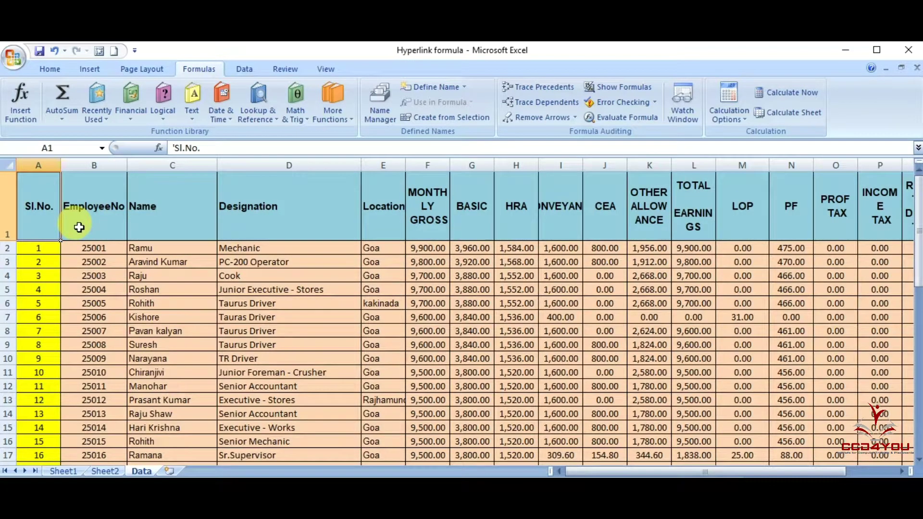
click(67, 471)
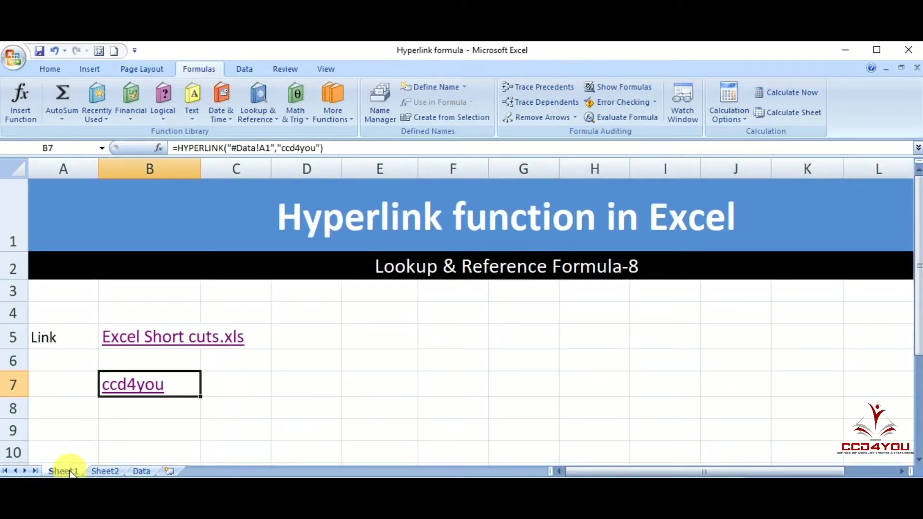